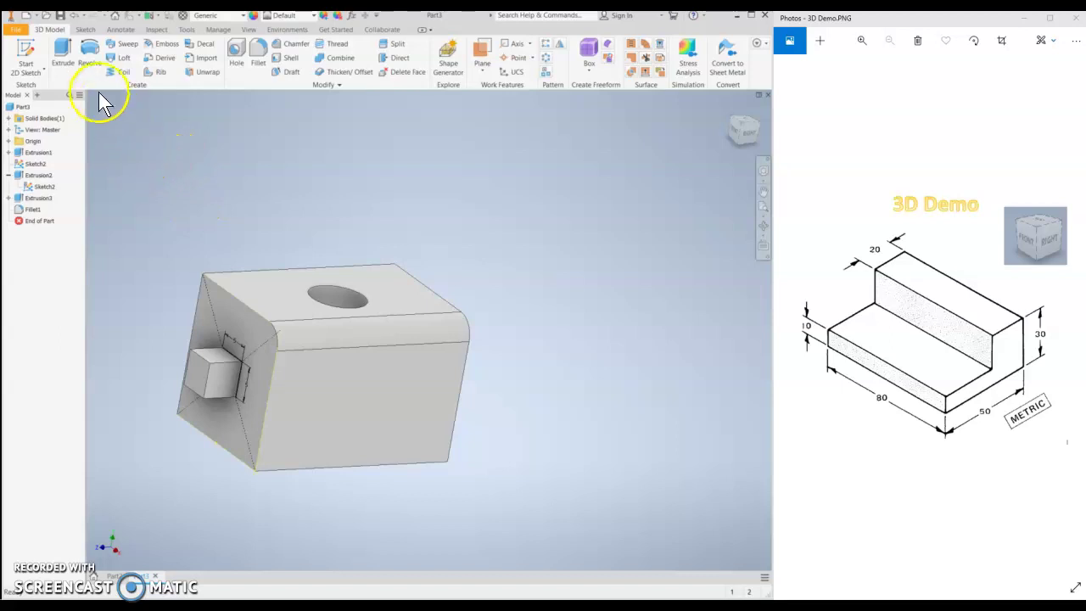
# - Create a new part from the metric Standard (mm).ipt template
pyautogui.click(26, 16)
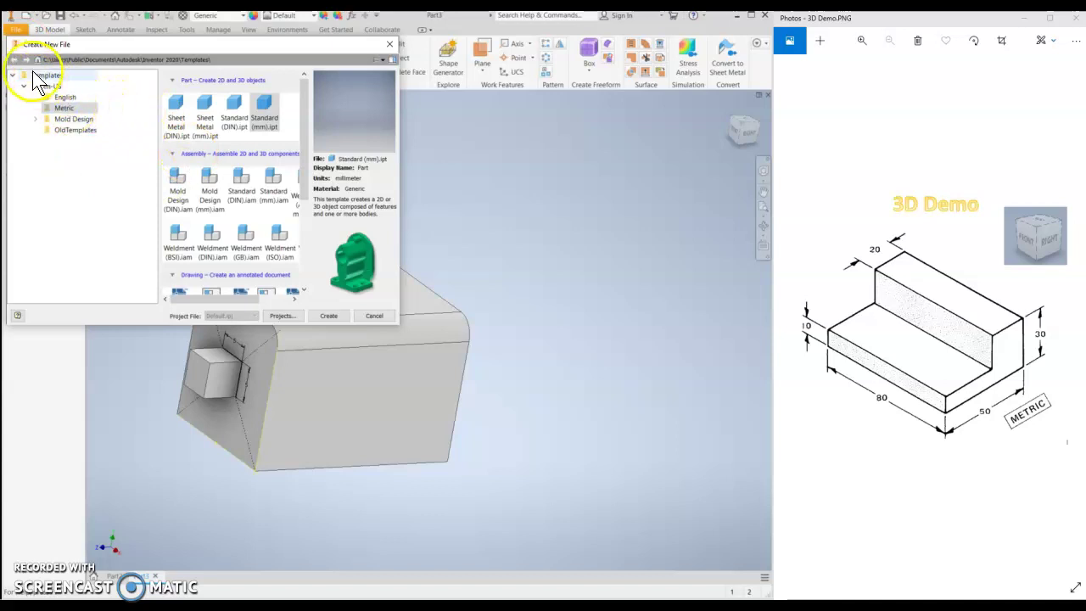
pyautogui.click(61, 106)
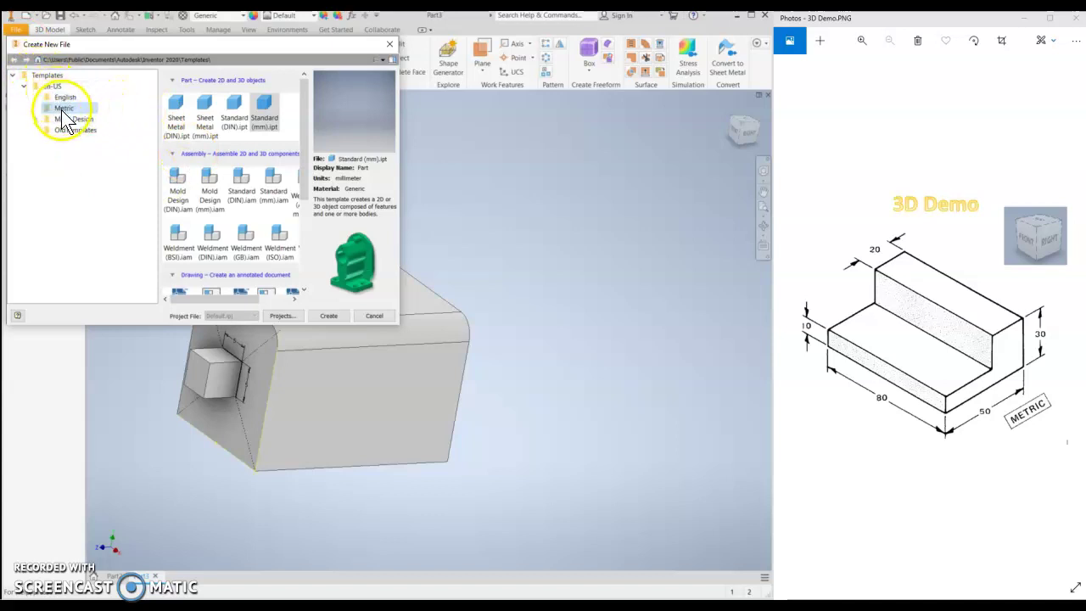
pyautogui.click(25, 86)
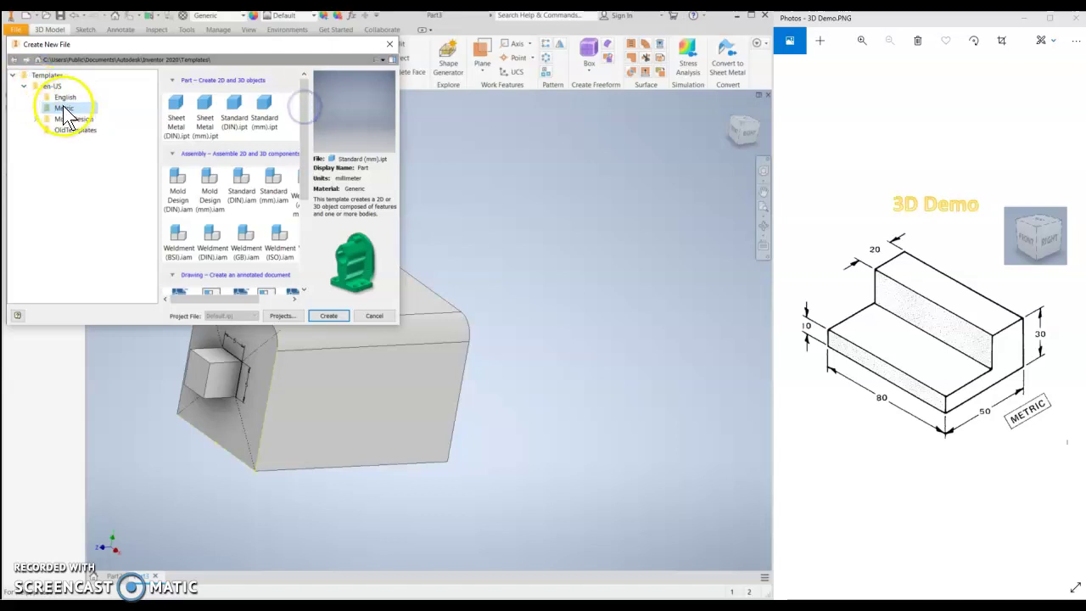
pyautogui.click(264, 117)
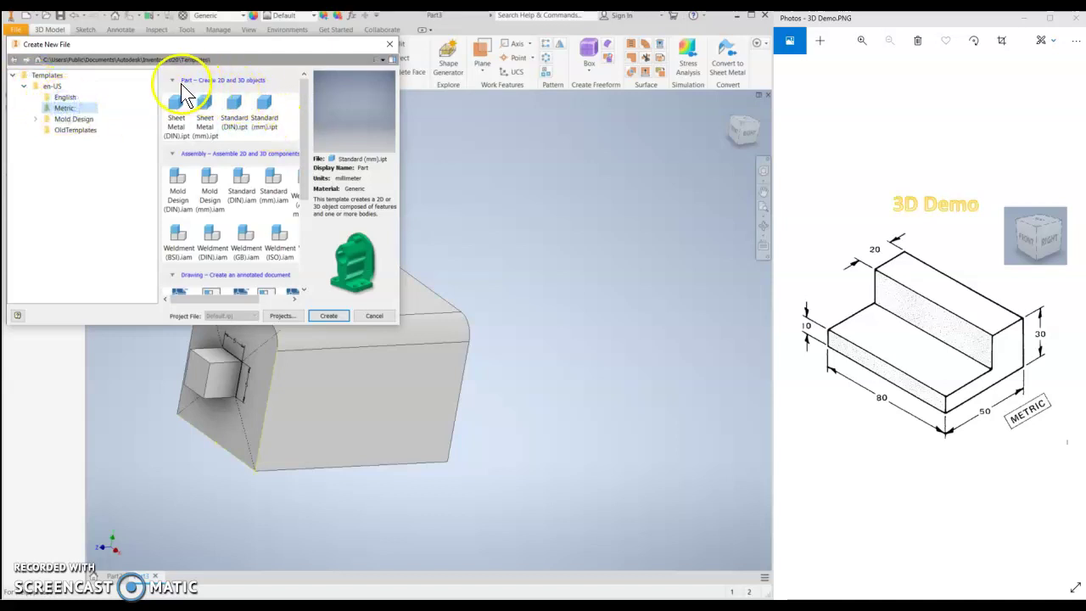
pyautogui.doubleClick(269, 117)
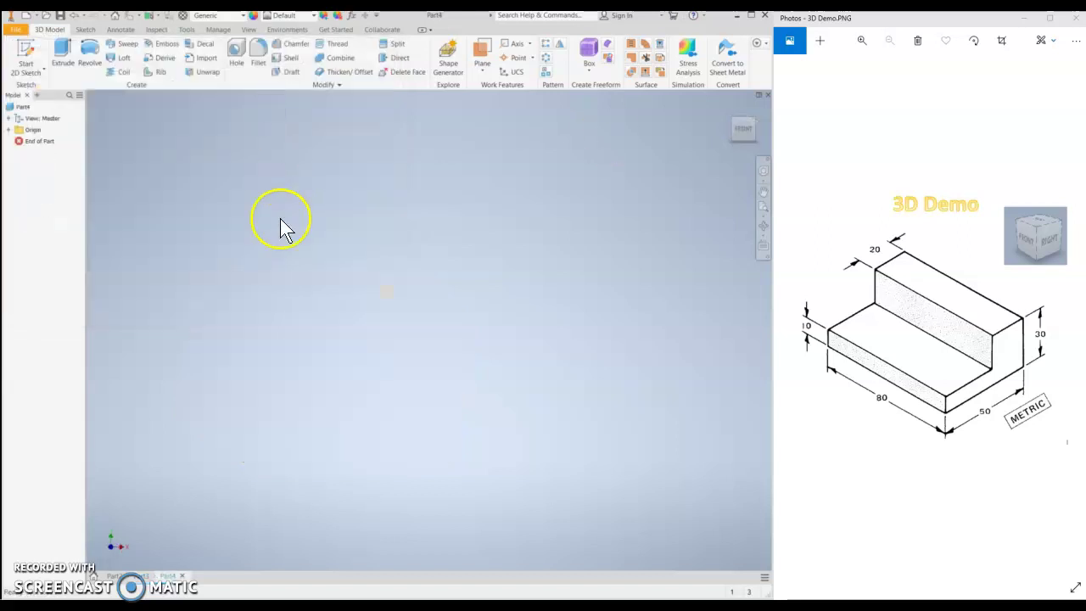
pyautogui.click(143, 577)
pyautogui.click(174, 577)
pyautogui.click(144, 577)
pyautogui.click(173, 577)
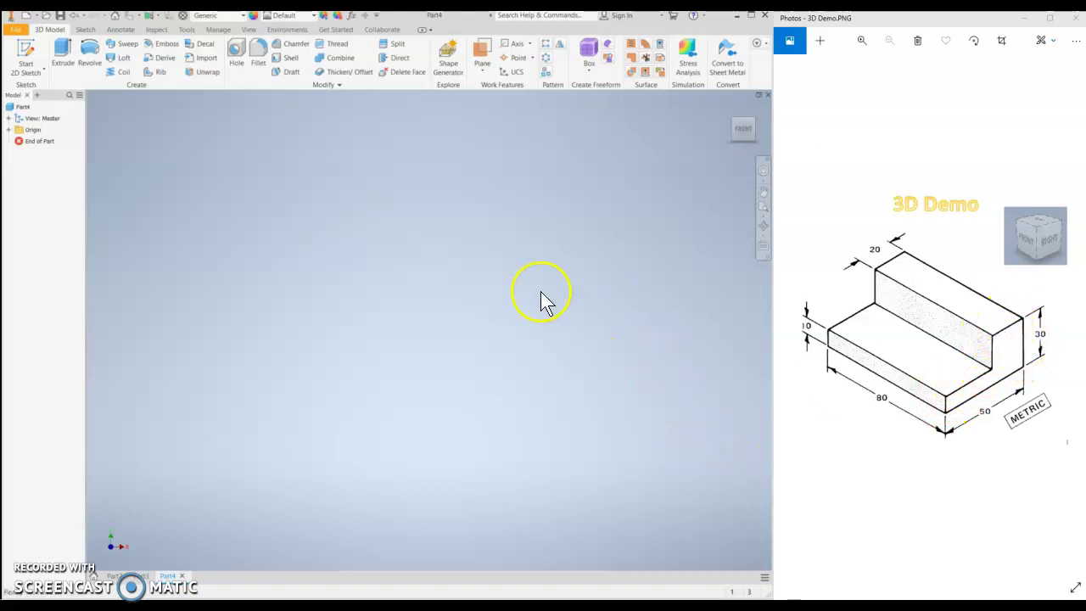
# - Start a 2D sketch on the right-side origin plane and draw a 50 mm horizontal base line from the origin towards the back
pyautogui.click(27, 49)
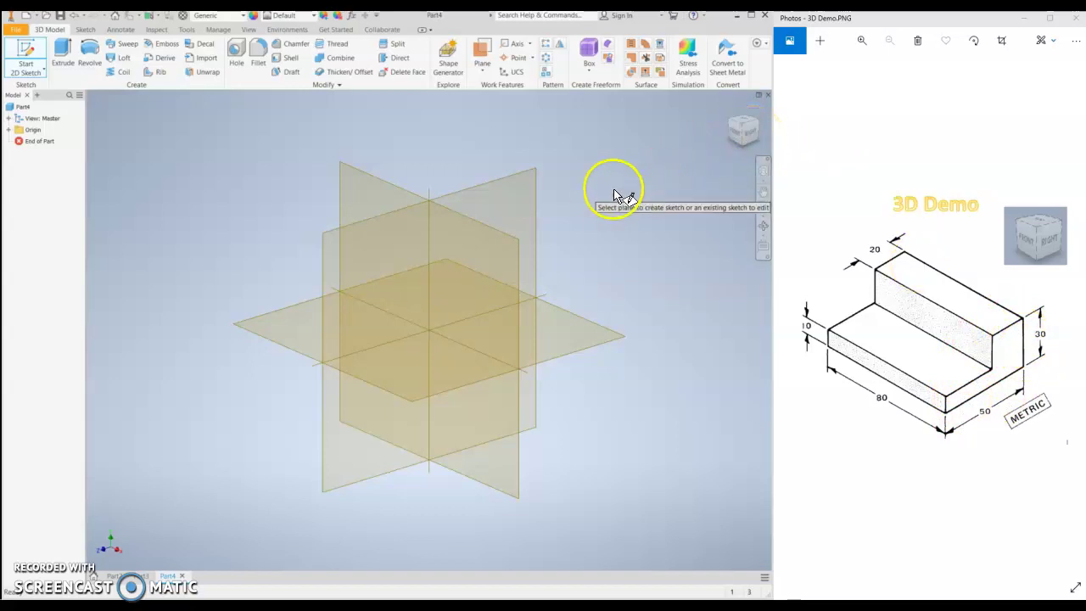
pyautogui.click(521, 198)
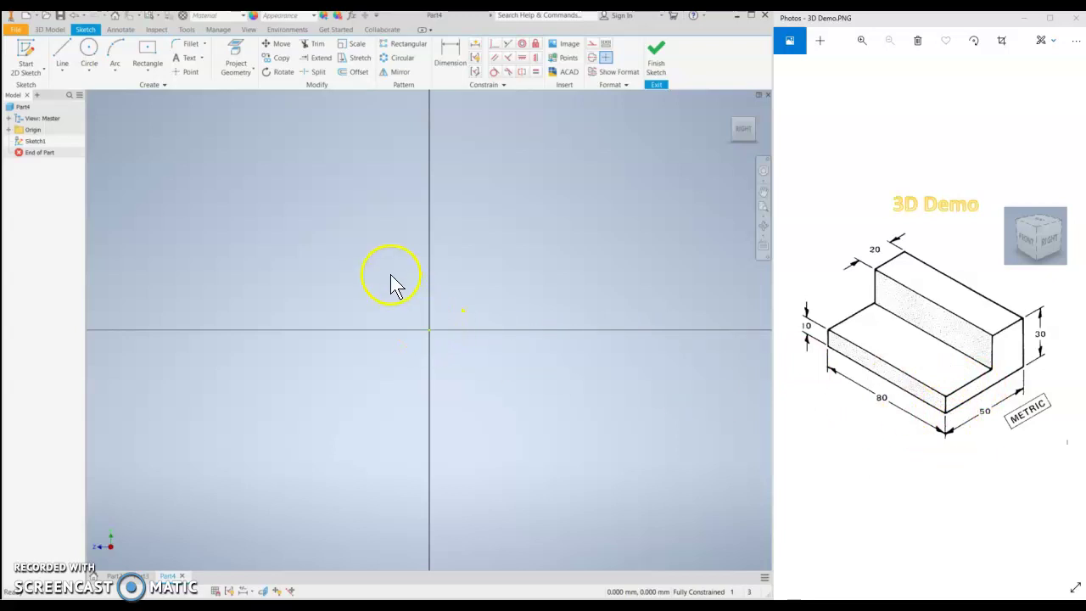
pyautogui.click(64, 60)
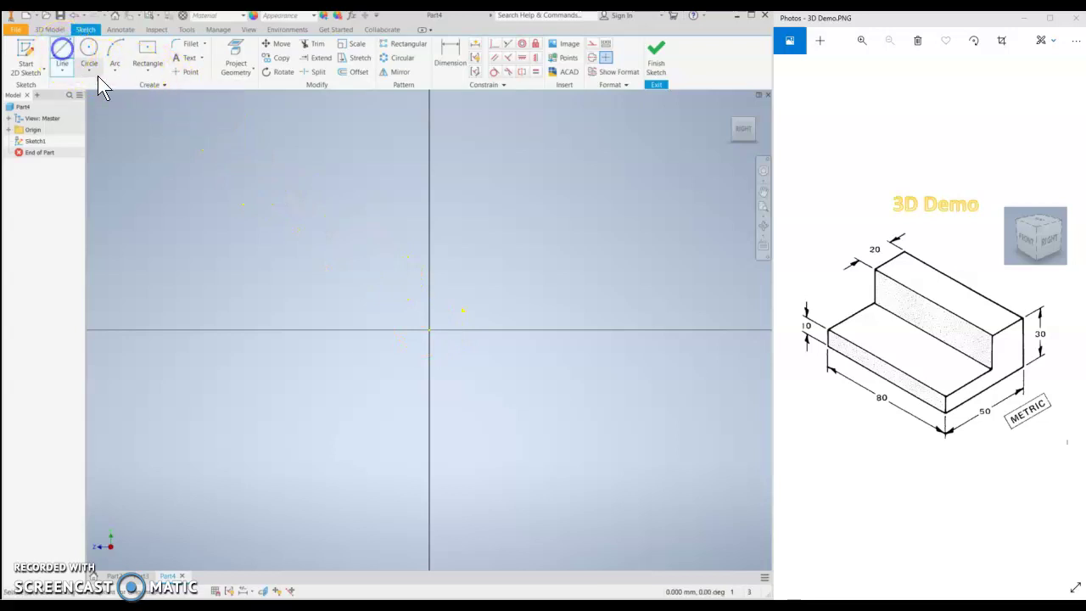
pyautogui.click(429, 330)
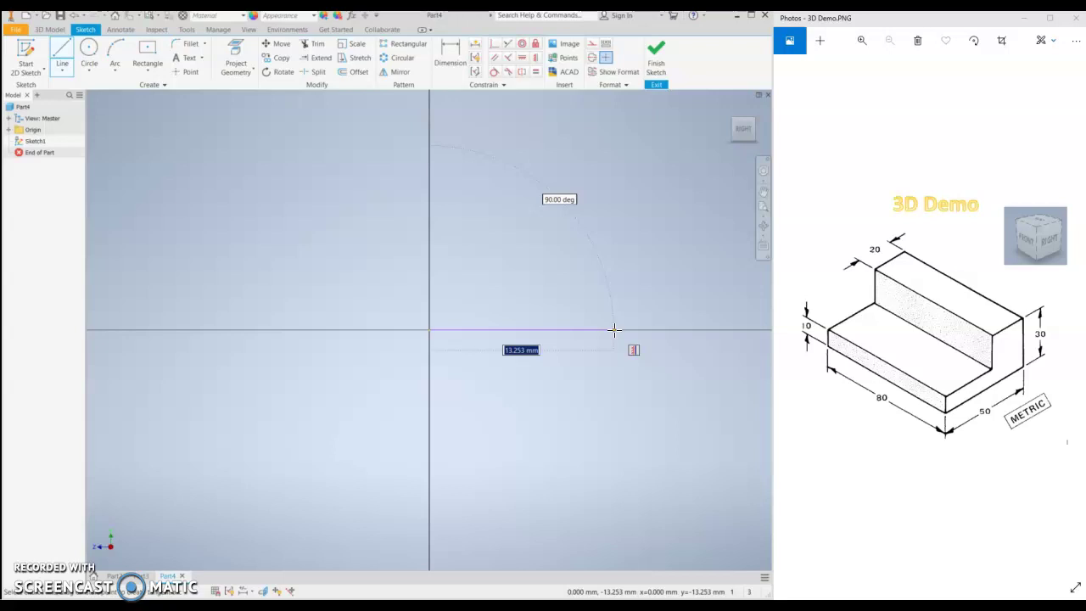
pyautogui.click(638, 330)
pyautogui.moveTo(637, 330)
pyautogui.mouseDown(button='middle')
pyautogui.moveTo(424, 342)
pyautogui.moveTo(366, 374)
pyautogui.mouseUp(button='middle')
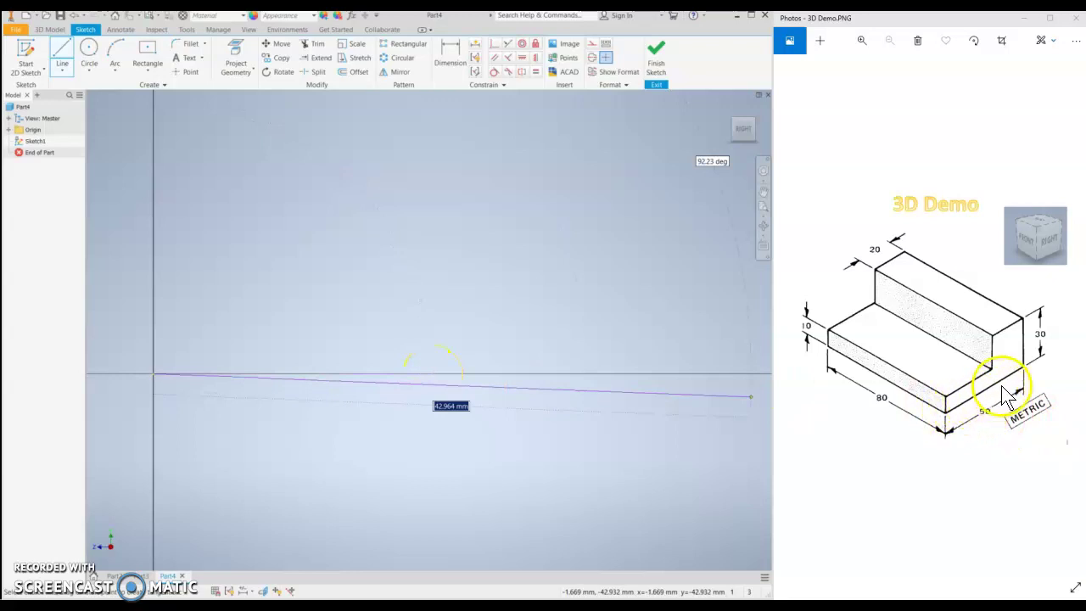
pyautogui.click(661, 374)
pyautogui.scroll(3, 574, 334)
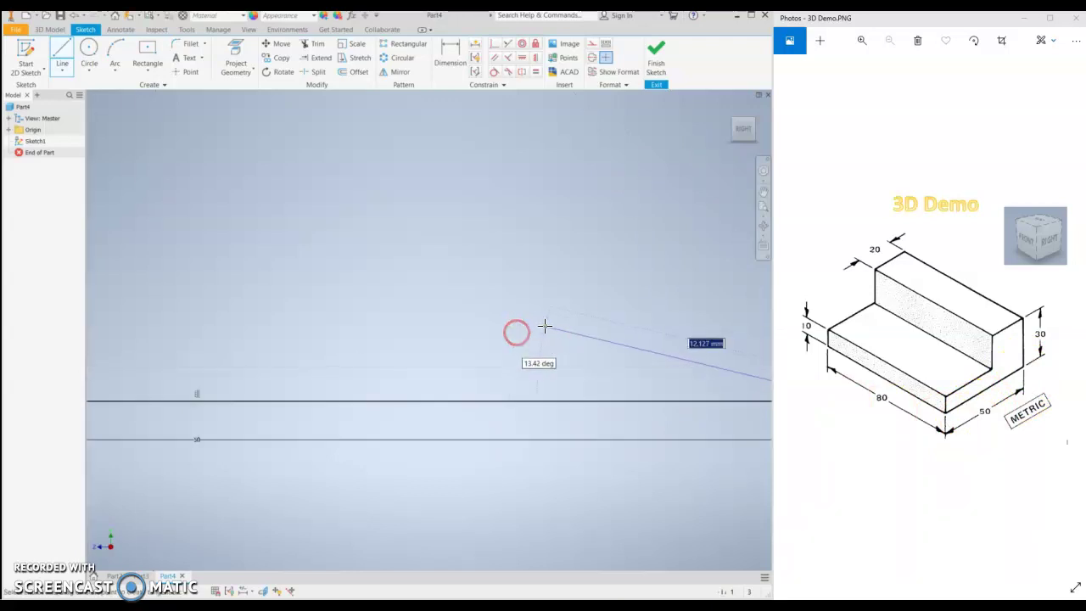
# - Draw a 30 mm line straight up from the far end of the base line
pyautogui.scroll(-3, 571, 339)
pyautogui.moveTo(572, 342); pyautogui.dragTo(531, 360, button='middle')
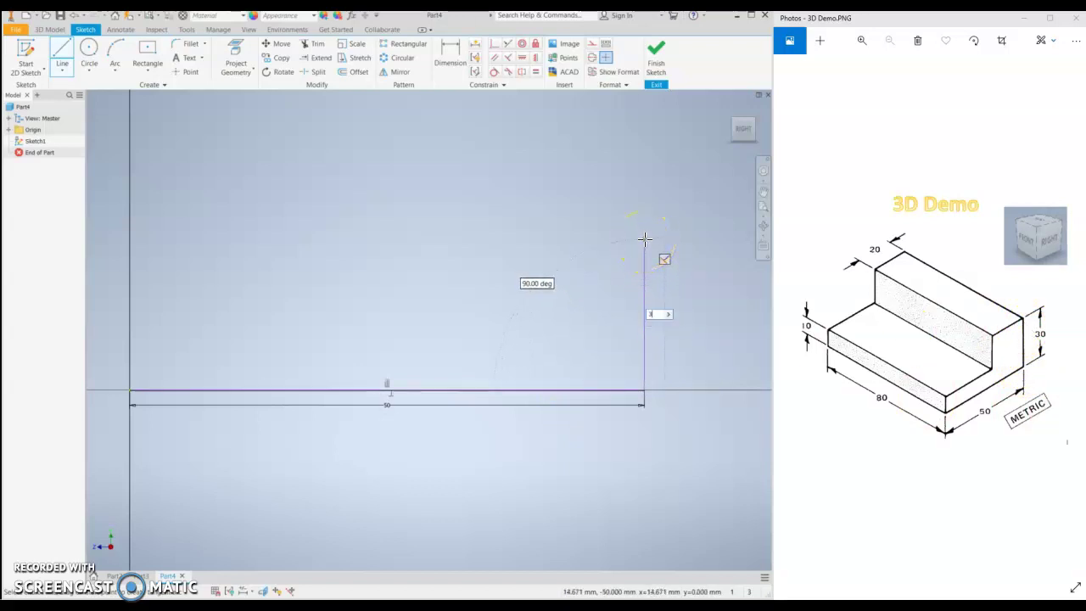
pyautogui.press('Return')
# - Continue the profile with a 20 mm horizontal top edge and a 20 mm vertical line down to the step
pyautogui.scroll(-3, 644, 239)
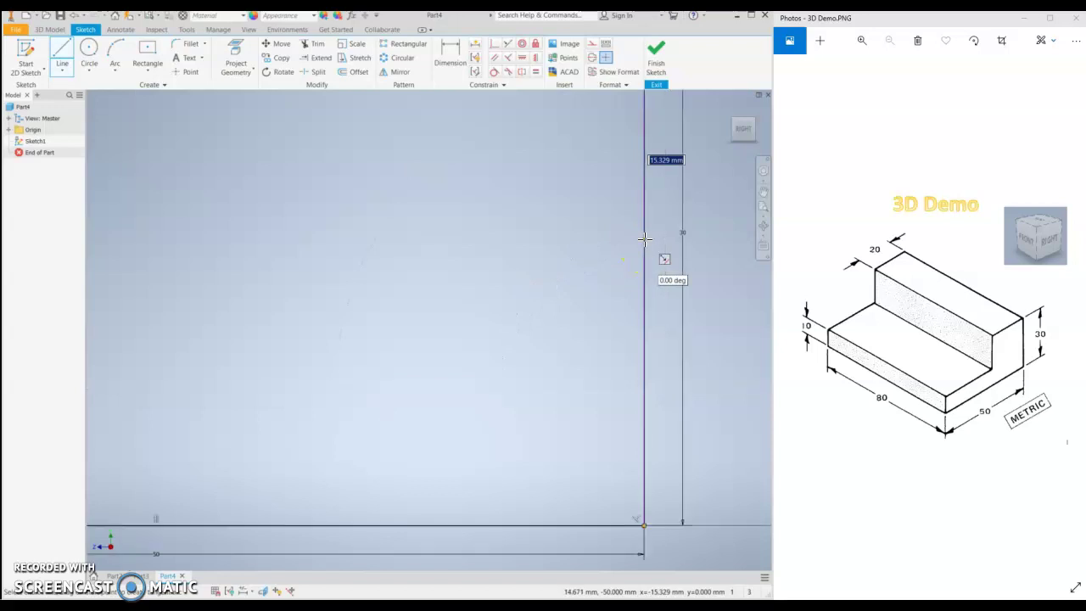
pyautogui.scroll(5, 643, 236)
pyautogui.moveTo(644, 237); pyautogui.dragTo(642, 351, button='middle')
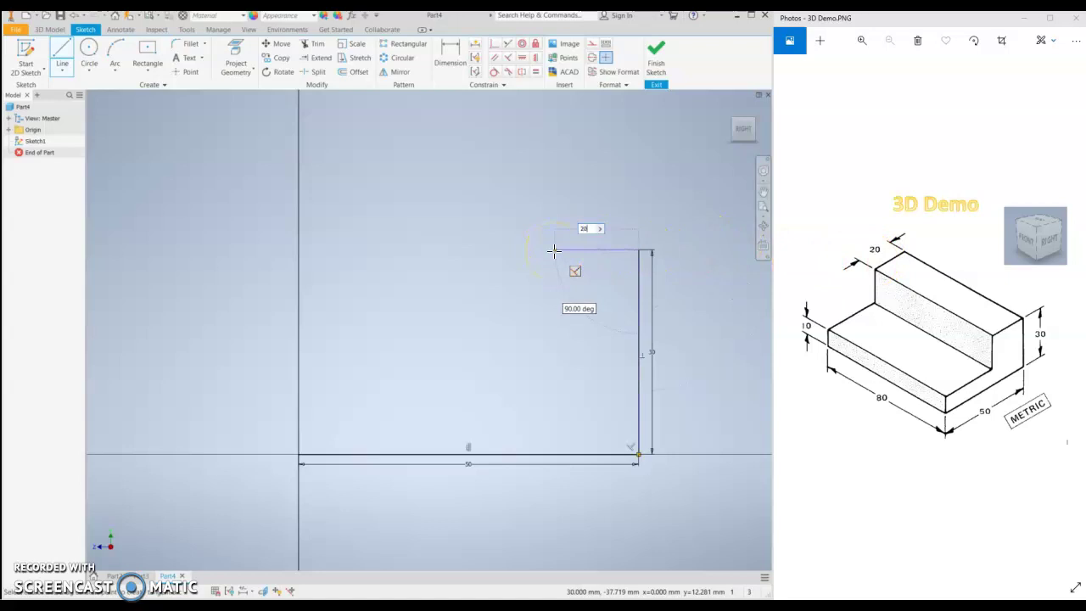
pyautogui.press('Return')
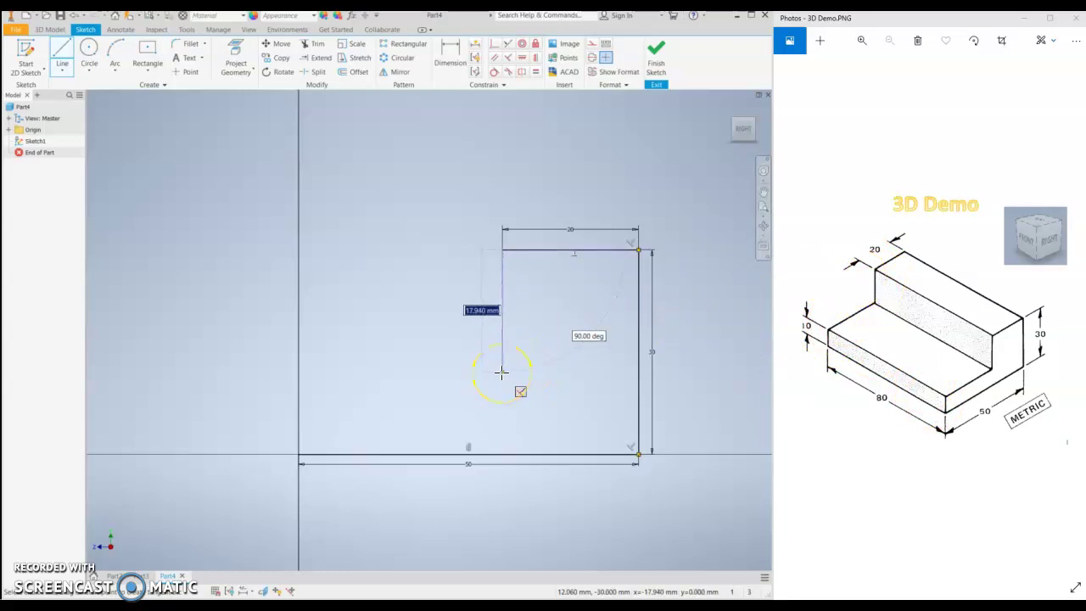
pyautogui.press('Return')
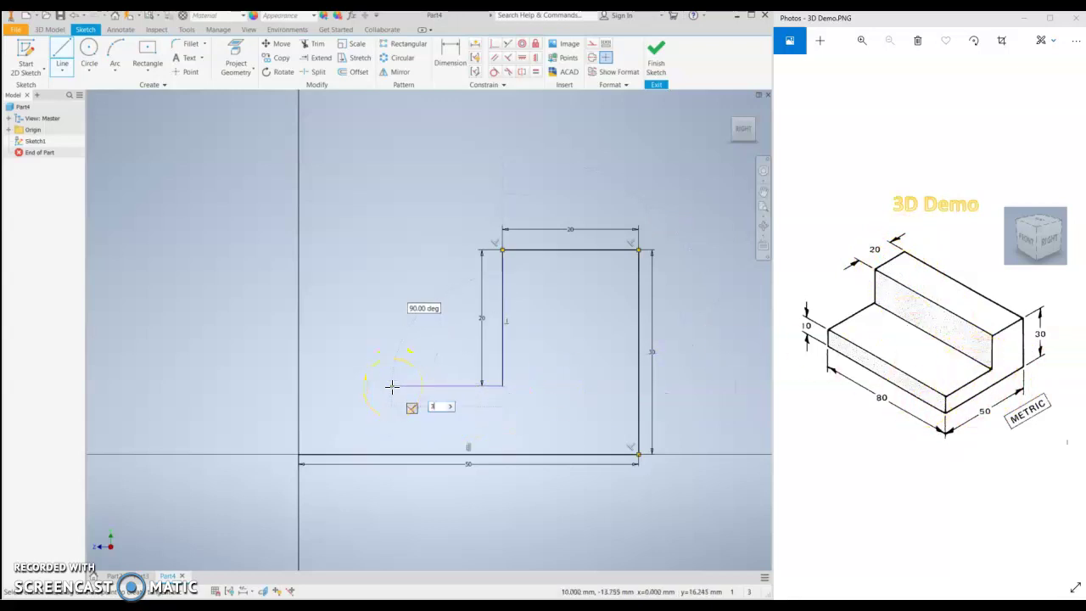
# - Draw the 30 mm horizontal step edge, close the L-shaped profile at the origin and finish the sketch
pyautogui.press('Return')
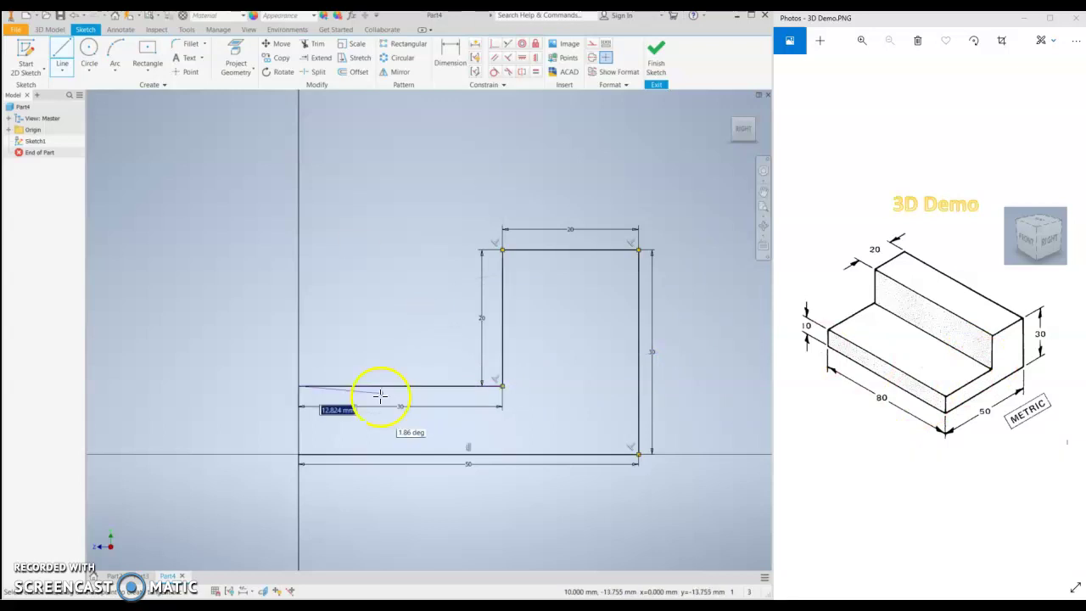
pyautogui.click(300, 455)
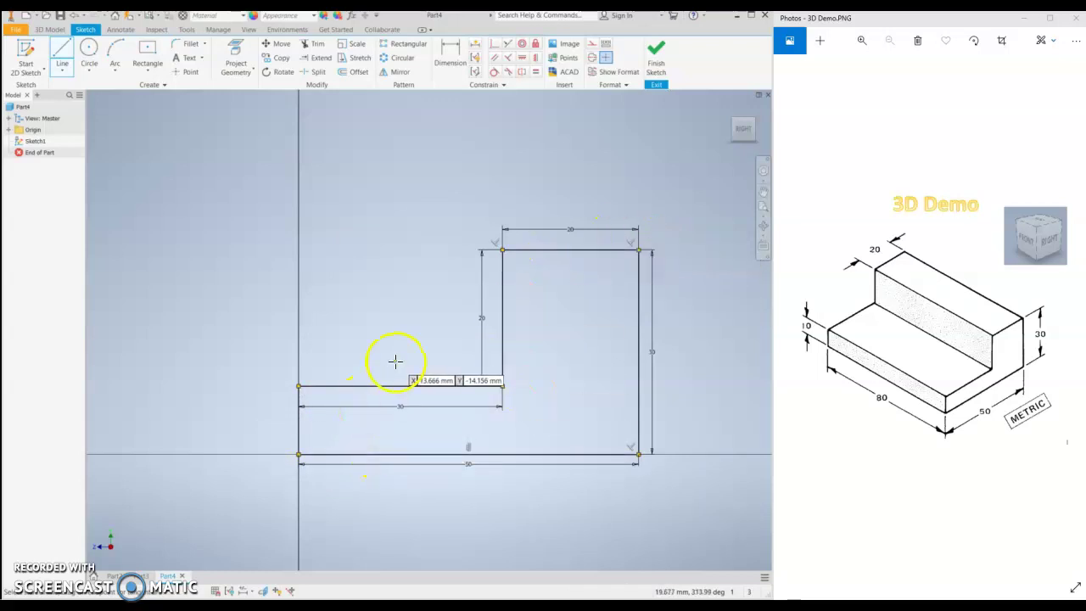
pyautogui.press('Escape')
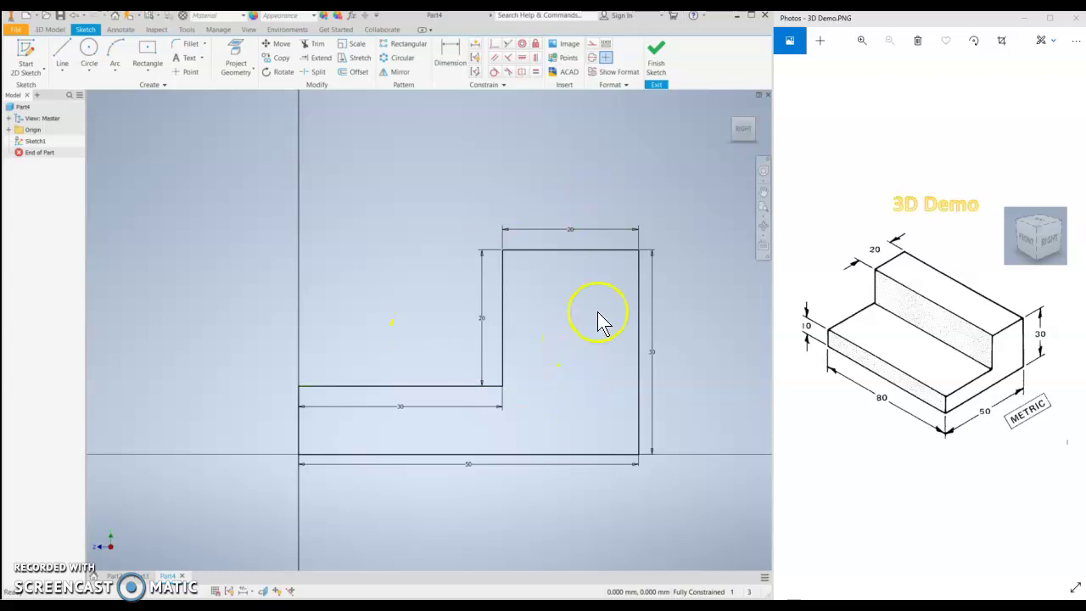
pyautogui.click(657, 56)
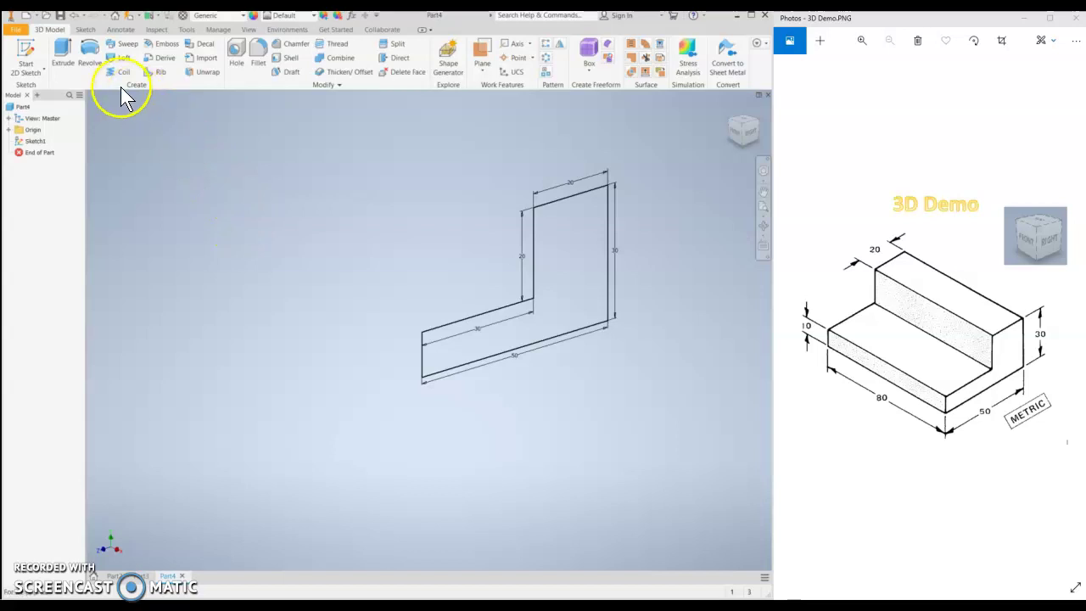
# - Extrude the L-shaped profile 80 mm in the flipped direction, behind the sketch plane
pyautogui.click(62, 53)
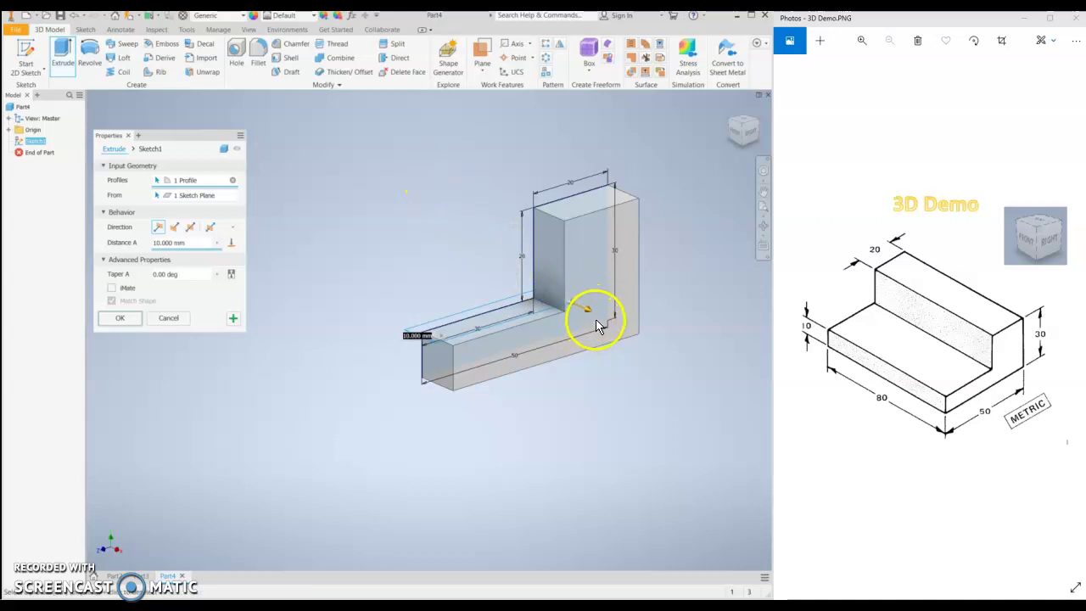
pyautogui.moveTo(589, 316); pyautogui.dragTo(452, 248)
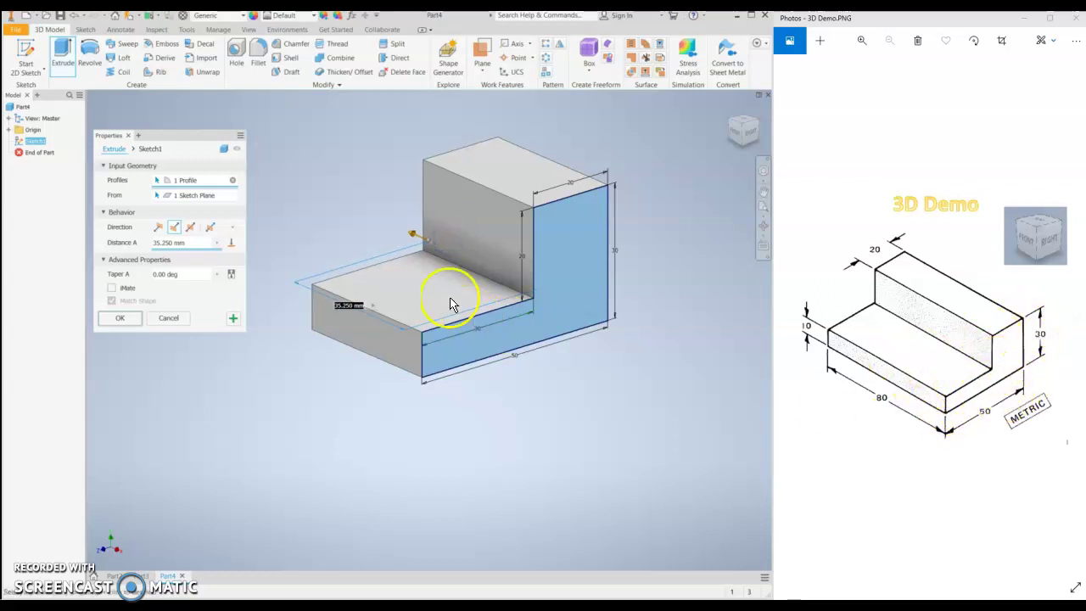
pyautogui.moveTo(413, 239); pyautogui.dragTo(592, 382)
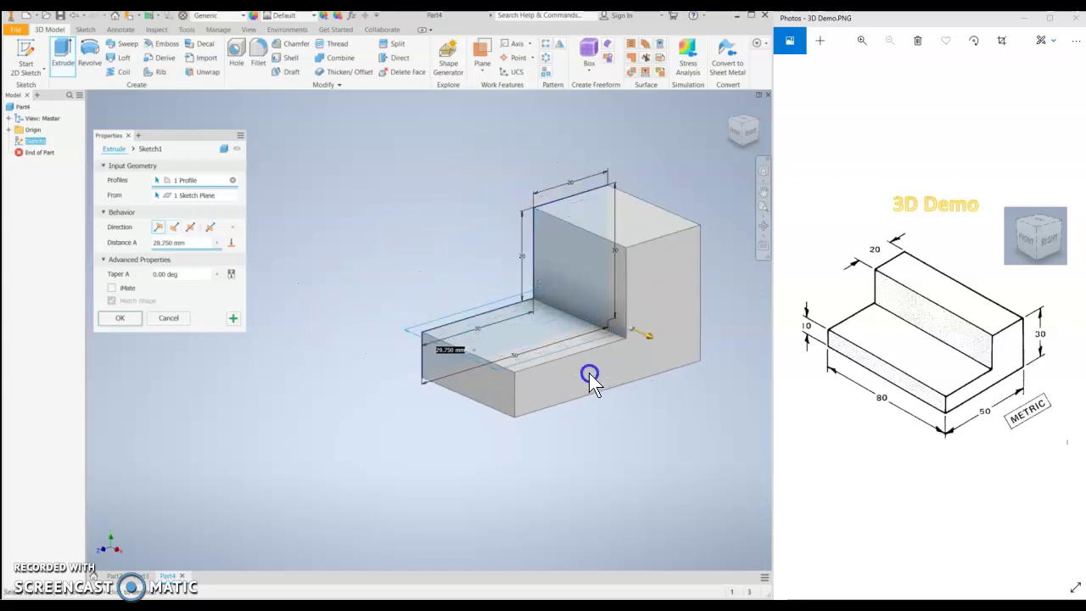
pyautogui.click(174, 227)
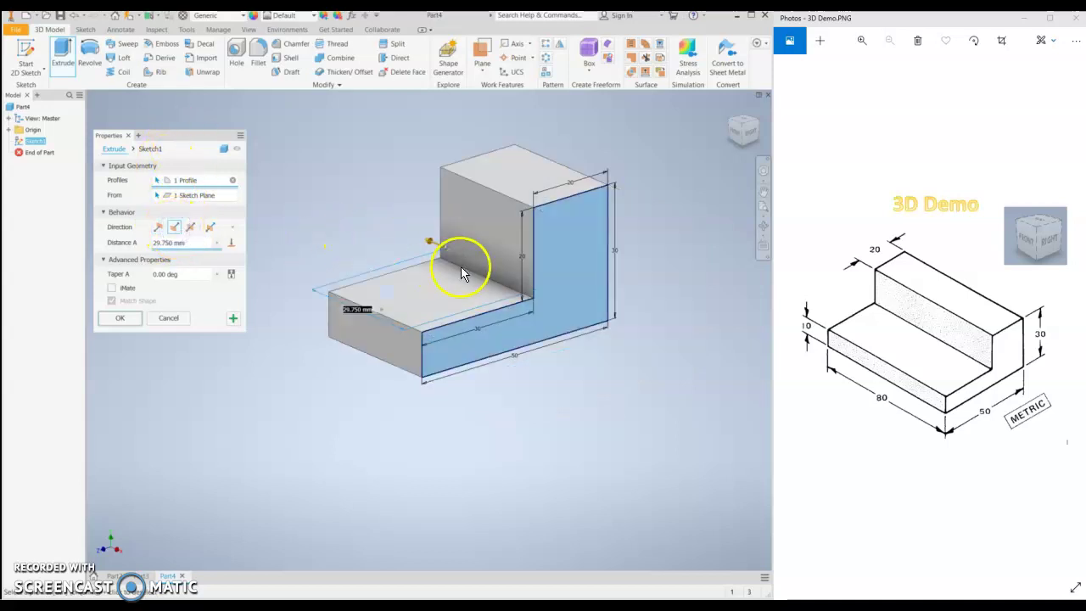
pyautogui.moveTo(430, 245); pyautogui.dragTo(378, 206)
pyautogui.click(184, 240)
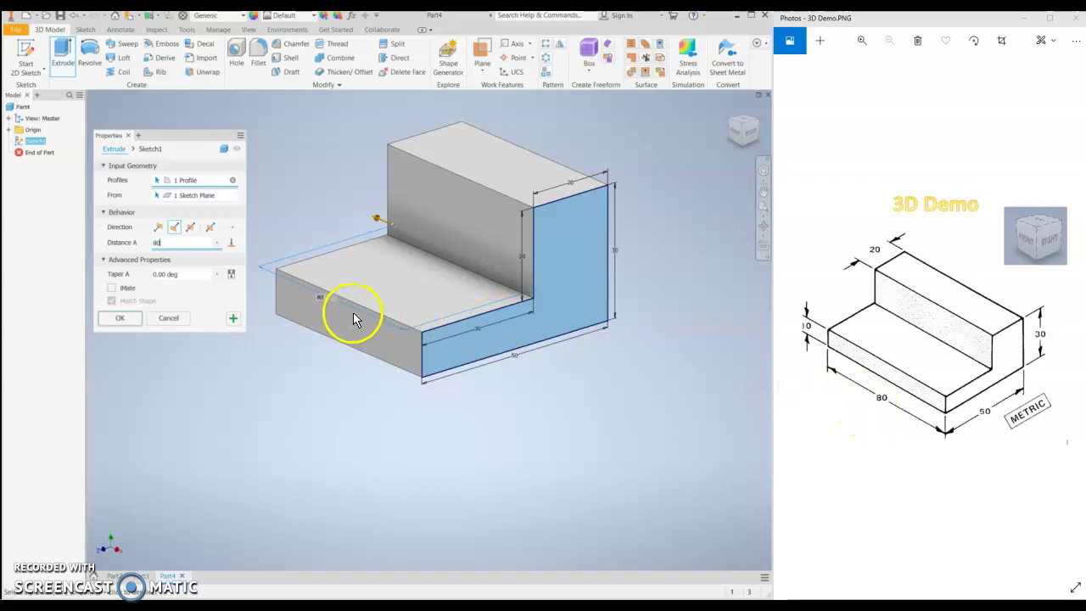
pyautogui.write('80')
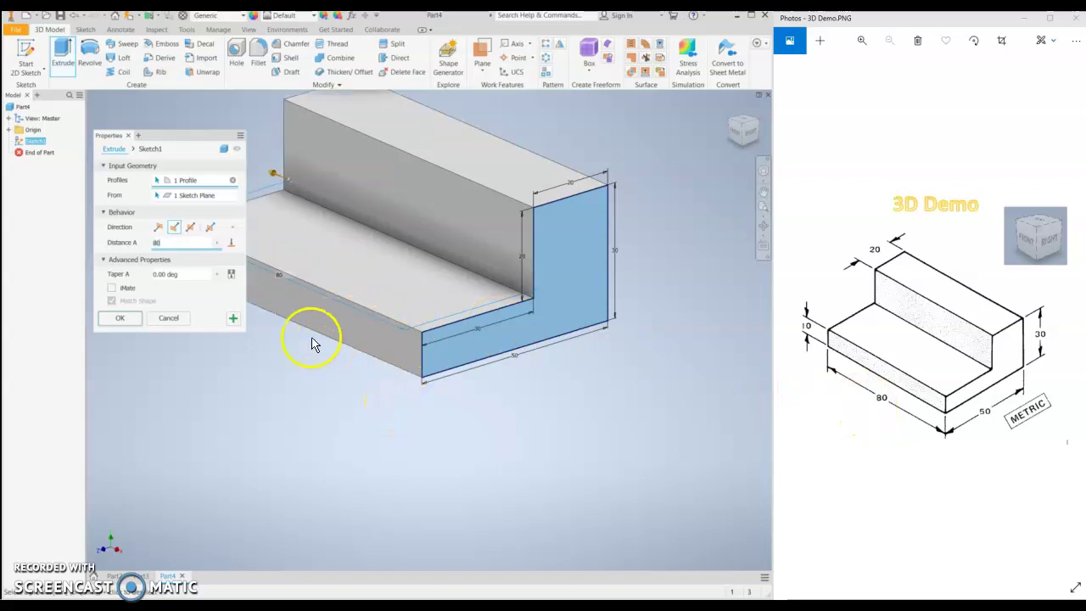
pyautogui.click(119, 318)
pyautogui.keyDown('shift'); pyautogui.moveTo(281, 303); pyautogui.dragTo(402, 384, button='middle'); pyautogui.keyUp('shift')
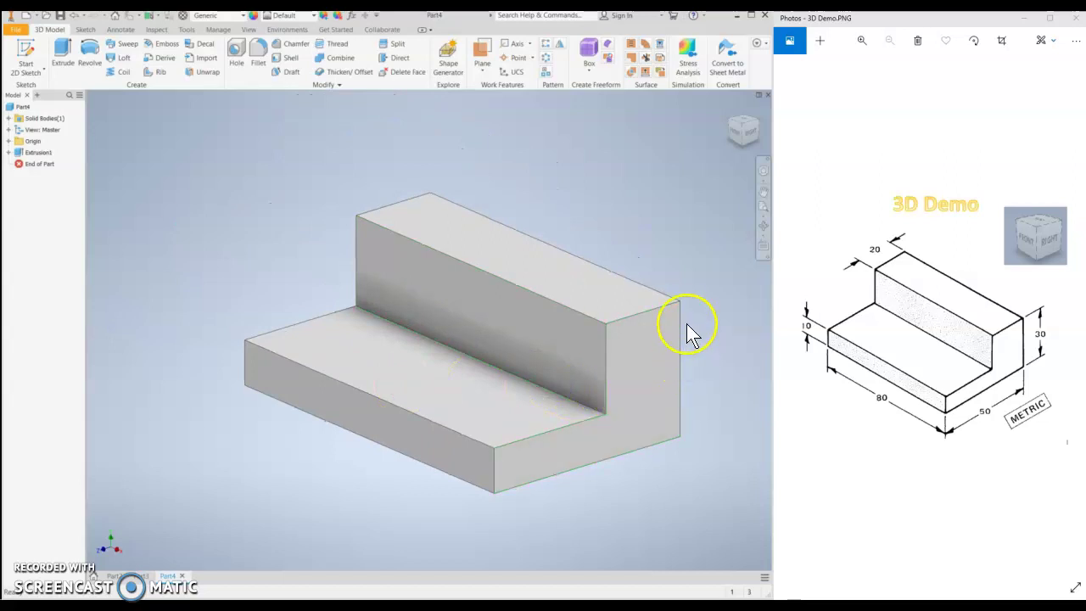